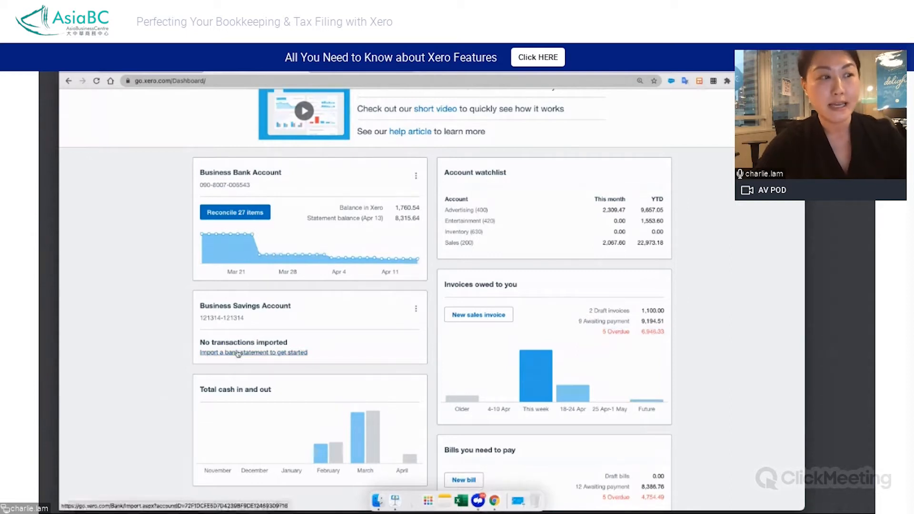
Review the dashboard summaries and open the list of overdue sales invoices owed to the company
scroll(147, 388, "down", 2)
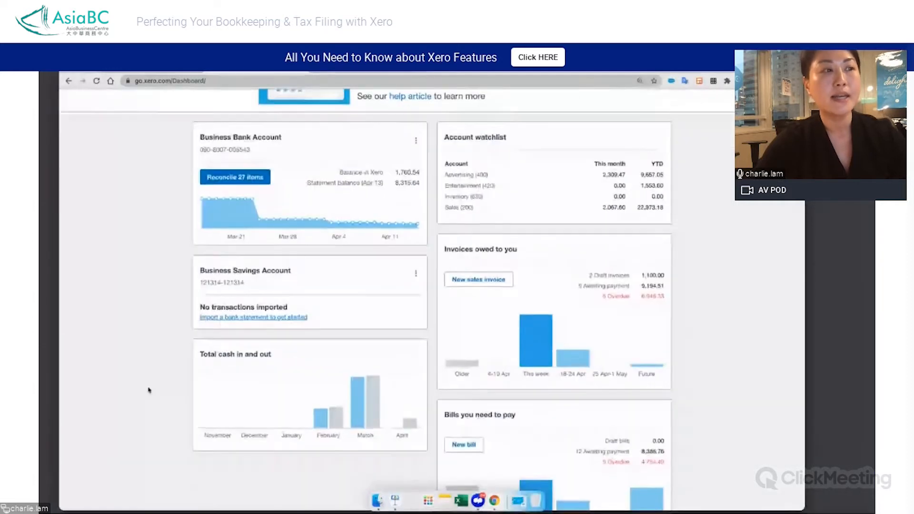
scroll(147, 388, "up", 1)
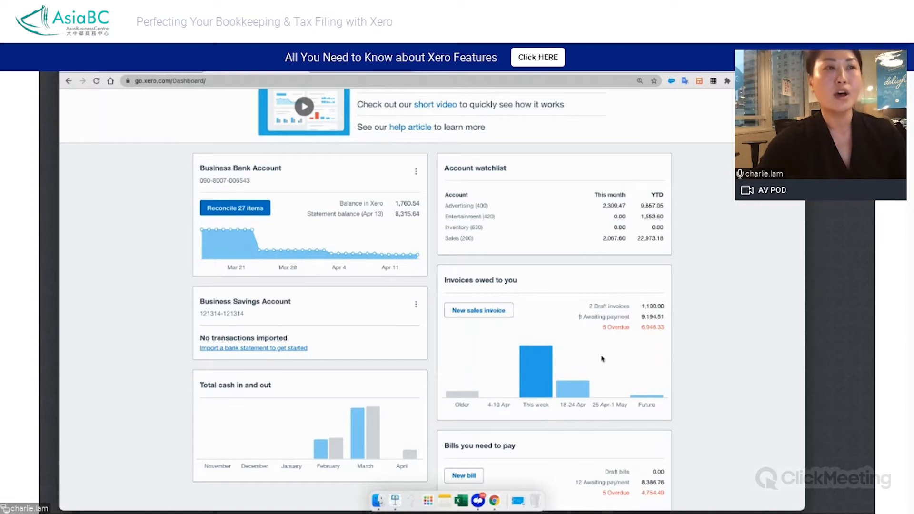
scroll(602, 358, "down", 2)
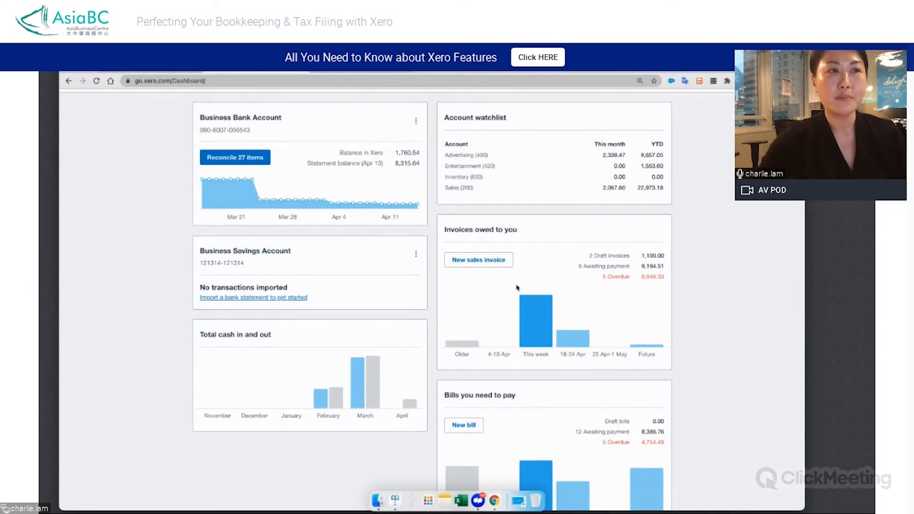
scroll(557, 276, "down", 2)
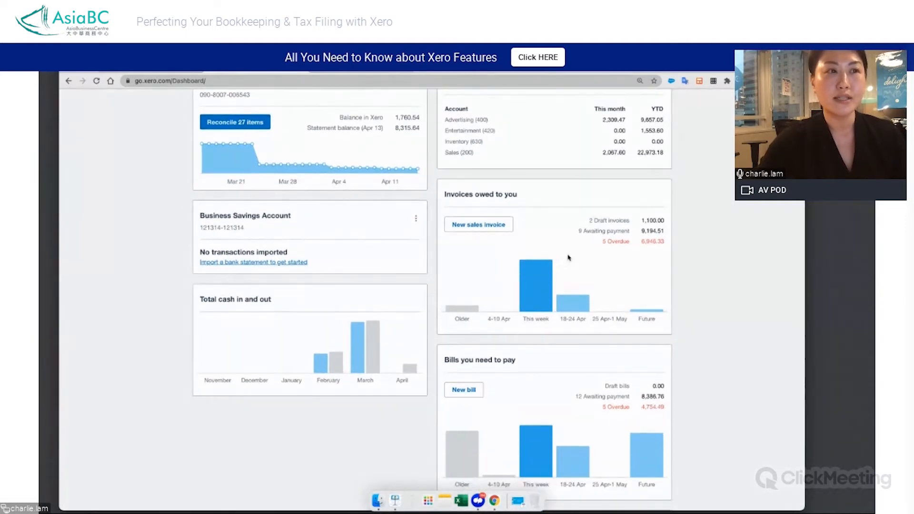
left_click(617, 243)
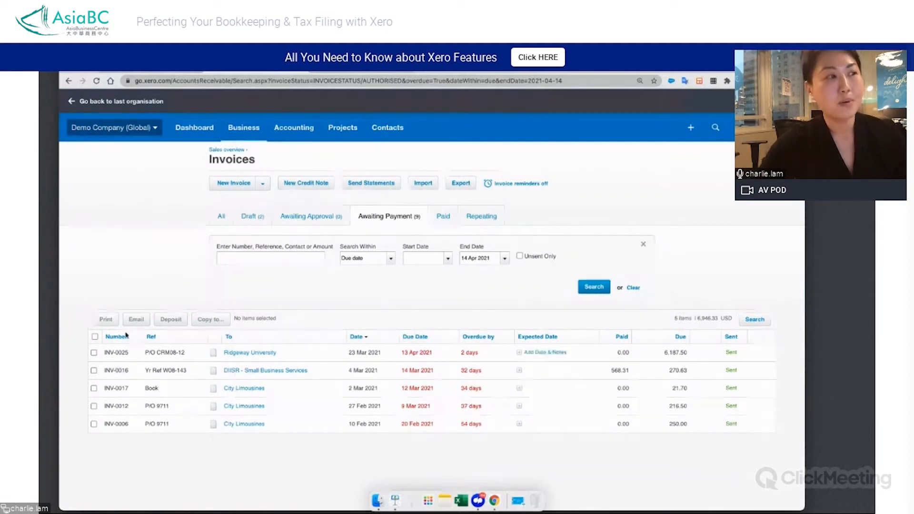
Select all the overdue invoices and view the form for emailing them, closing it without sending
left_click(94, 337)
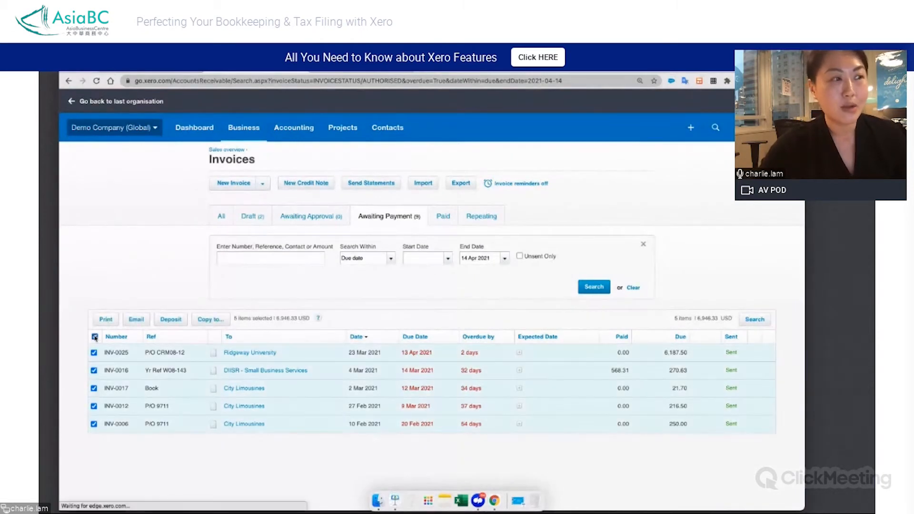
left_click(136, 319)
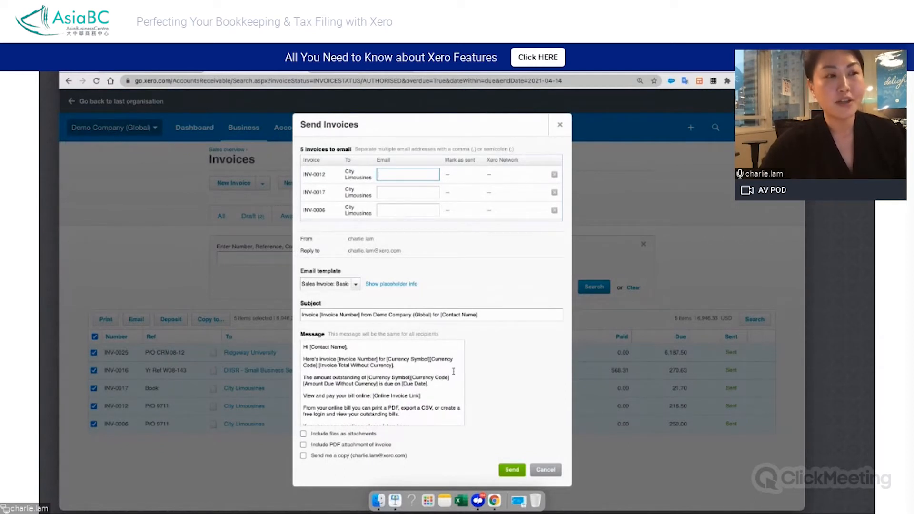
left_click(561, 126)
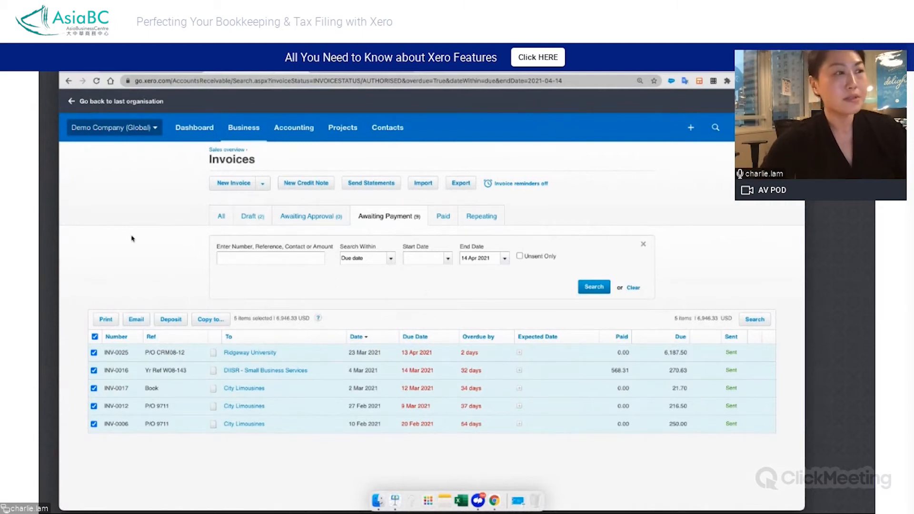
Go back to the last organisation and switch to the Demo Company (Global) organisation again
left_click(71, 102)
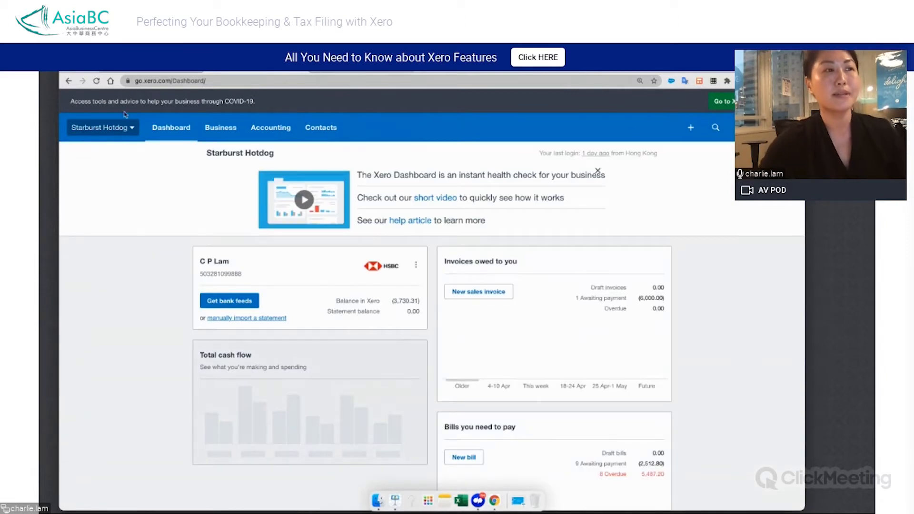
left_click(119, 128)
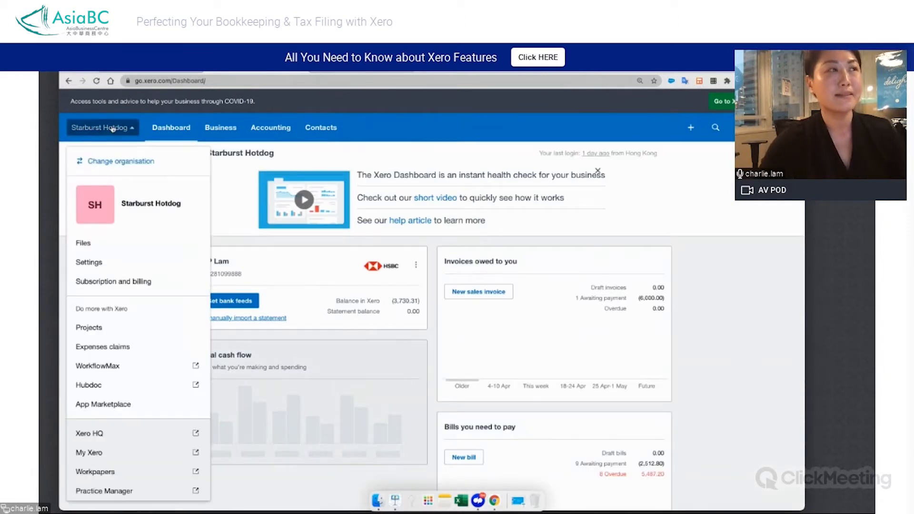
left_click(107, 162)
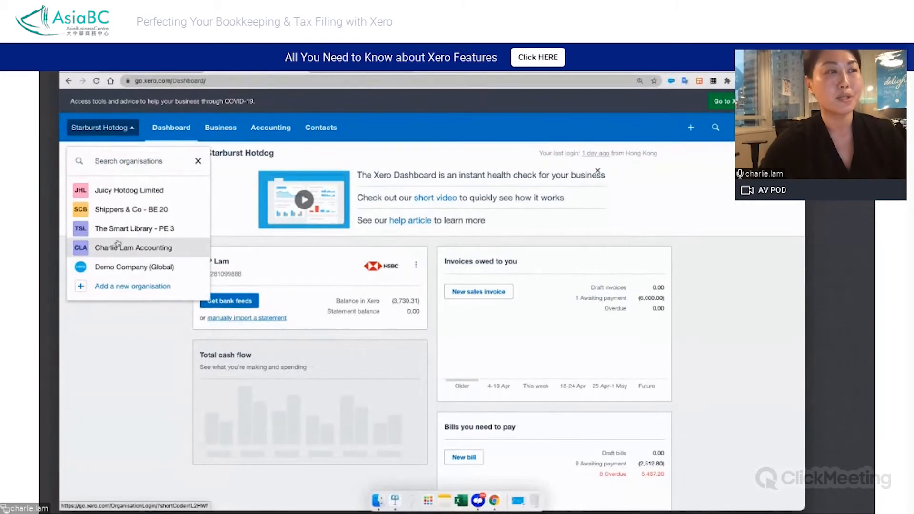
left_click(121, 268)
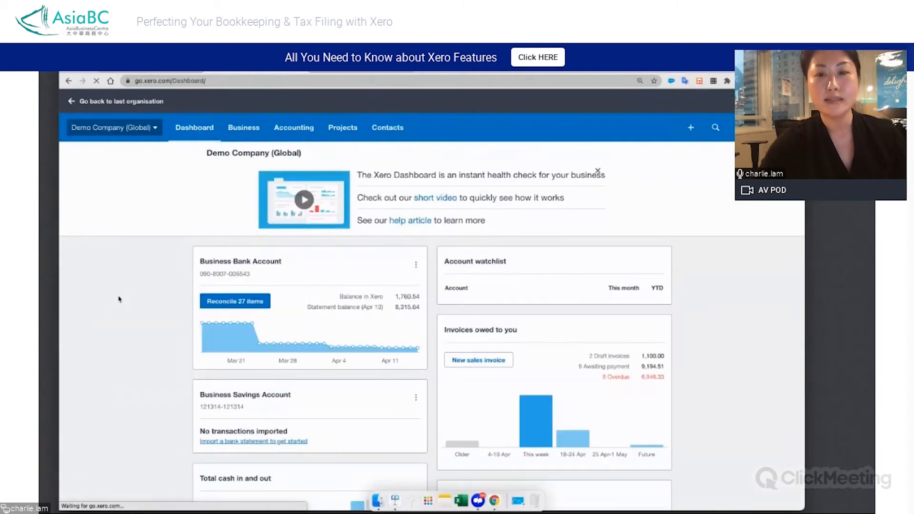
Open the Business Bank Account reconciliation and accept the suggested match for the 1,181.25 Truxton Property Management payment dated 3 Apr 2021
left_click(228, 302)
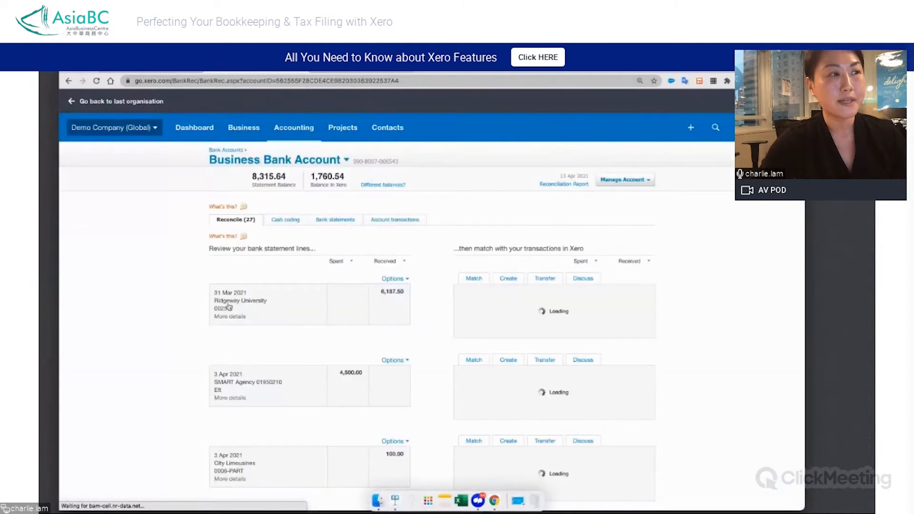
scroll(131, 370, "down", 3)
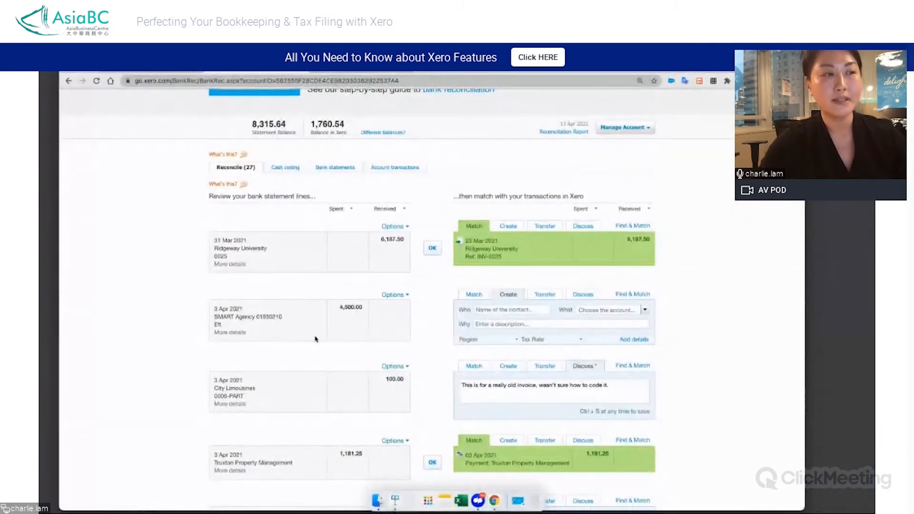
scroll(314, 328, "down", 2)
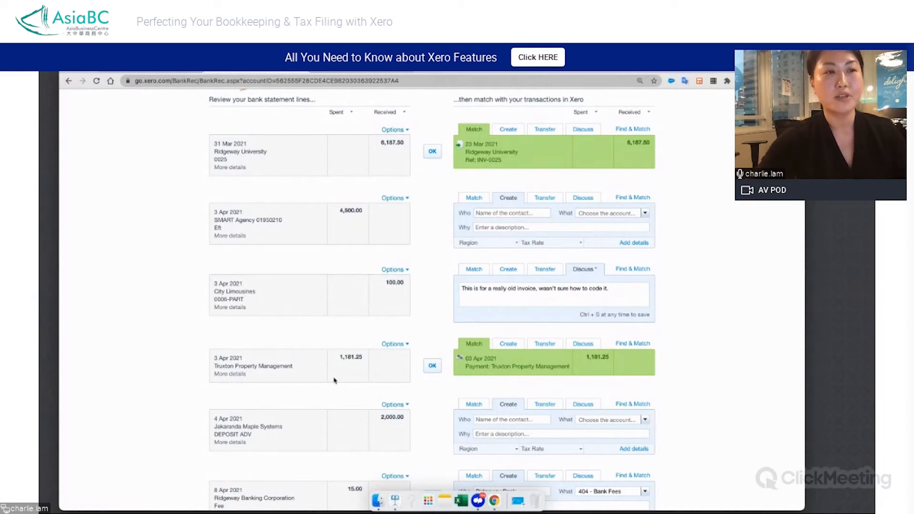
left_click(432, 366)
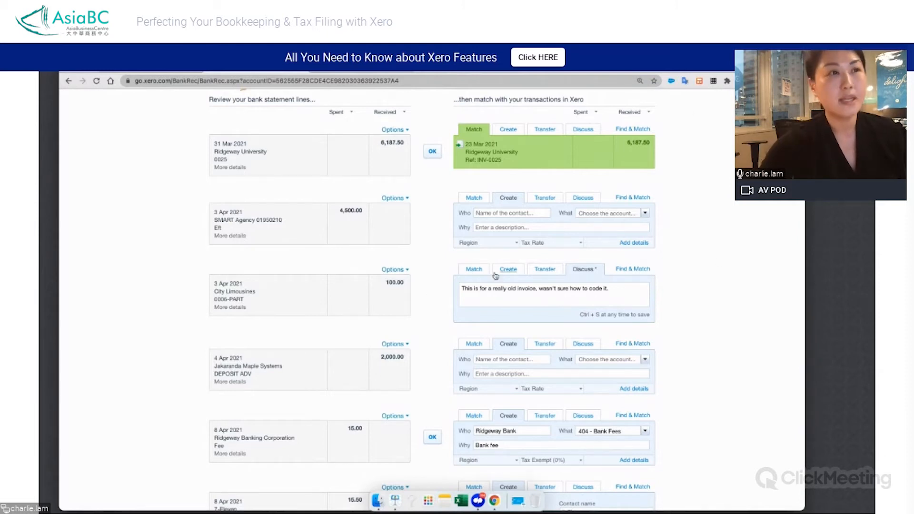
Highlight and read the discussion note on the 3 Apr 2021 City Limousines statement line
scroll(495, 276, "up", 1)
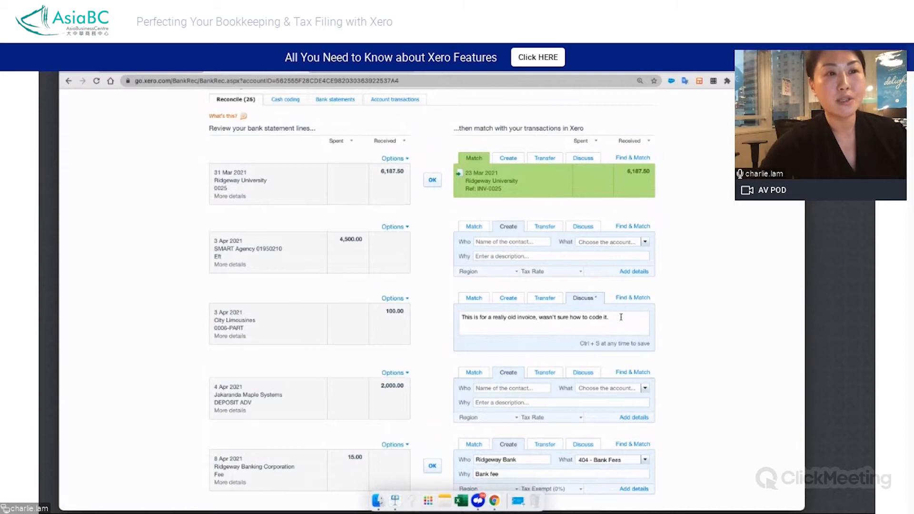
left_click_drag(605, 317, 453, 322)
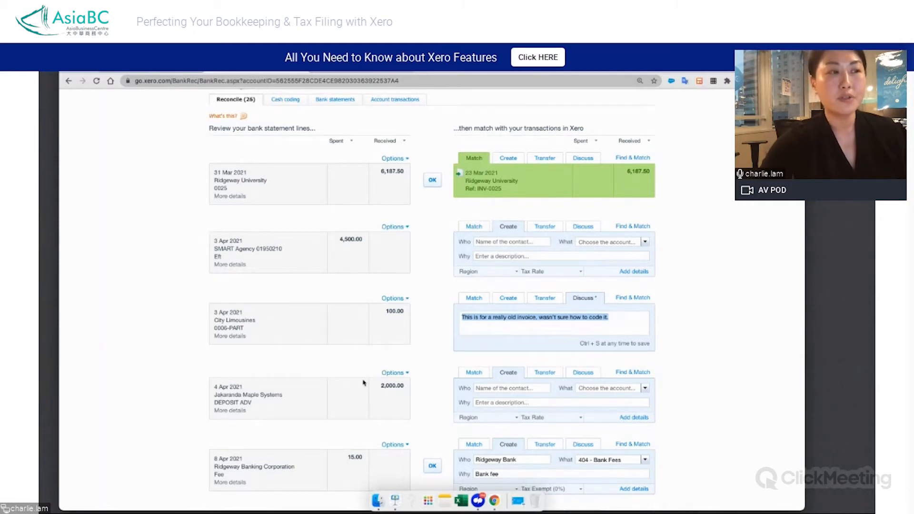
scroll(436, 305, "up", 1)
scroll(435, 305, "up", 4)
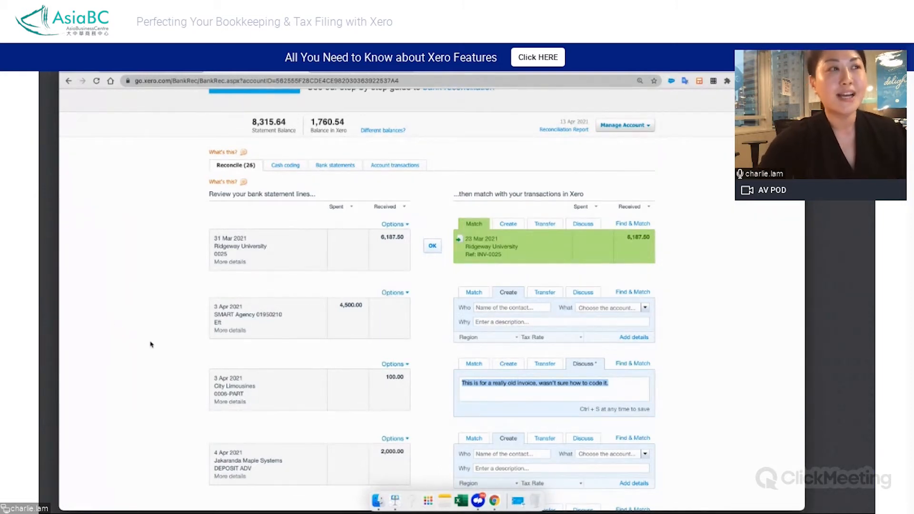
Start a new sales invoice from the dashboard, enter the customer's name as recipient and set the due date to 29 Apr 2021
scroll(150, 344, "up", 5)
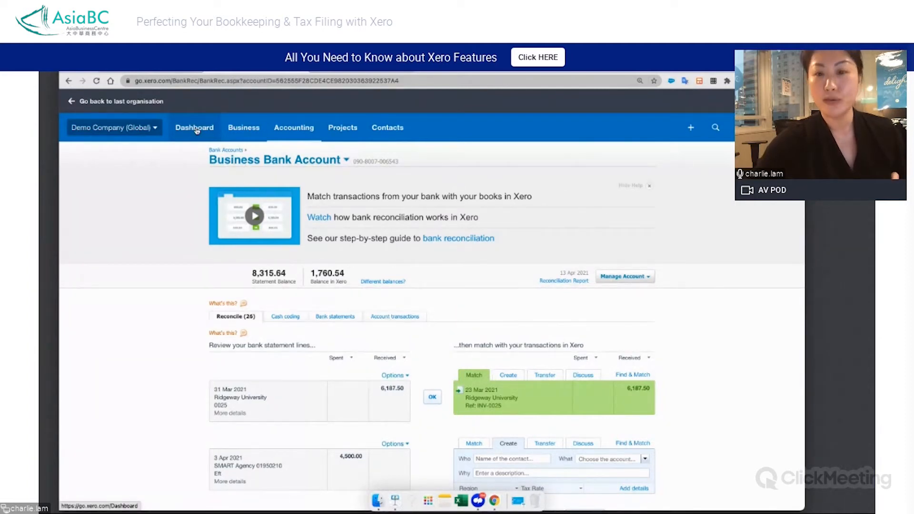
left_click(246, 129)
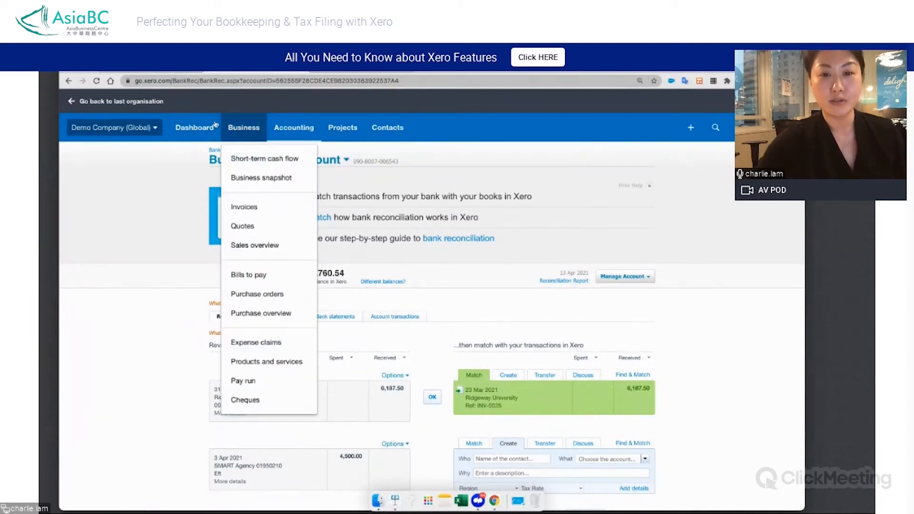
left_click(194, 131)
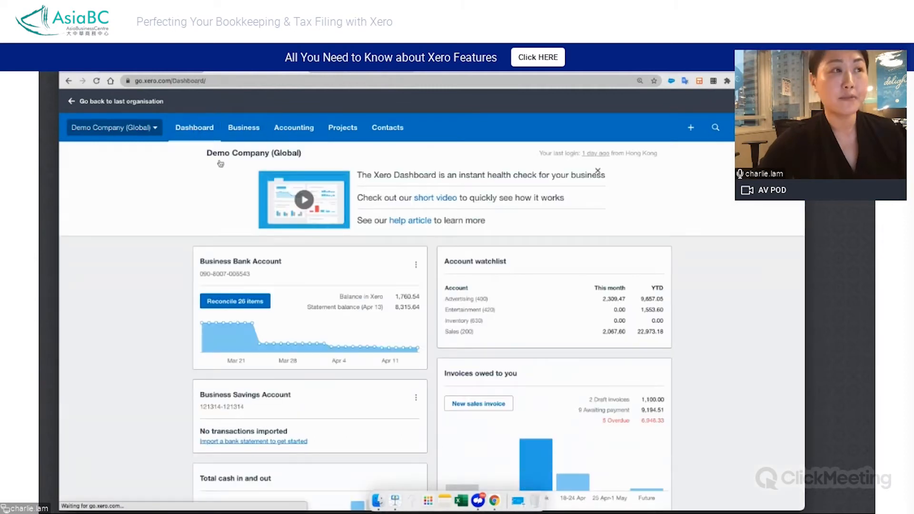
left_click(495, 405)
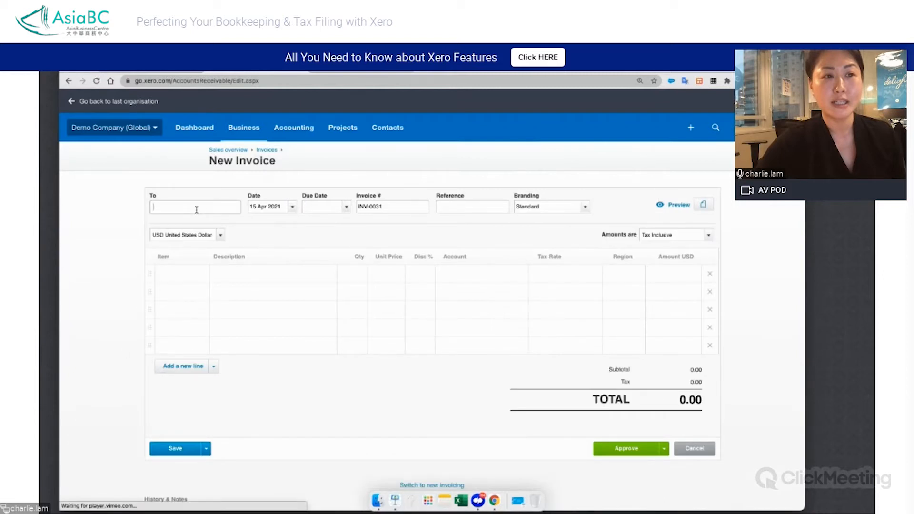
type("charlie")
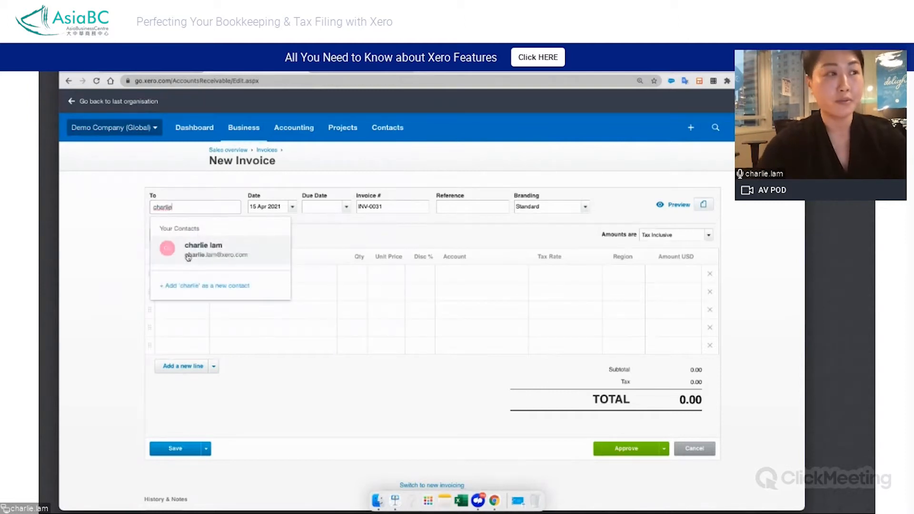
left_click(187, 256)
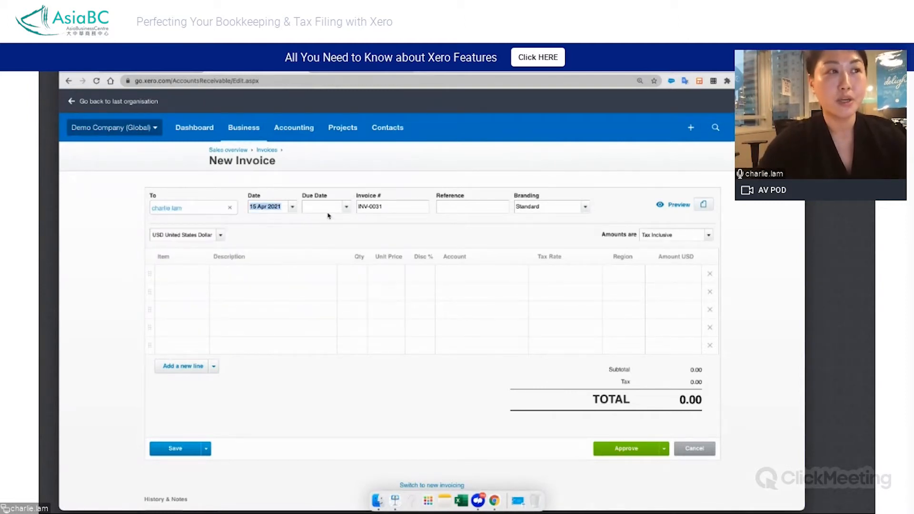
left_click(346, 208)
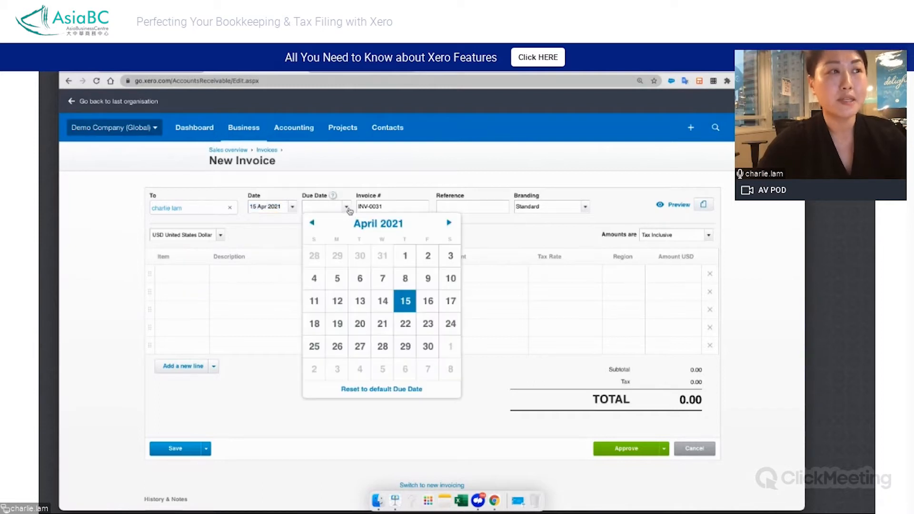
left_click(405, 346)
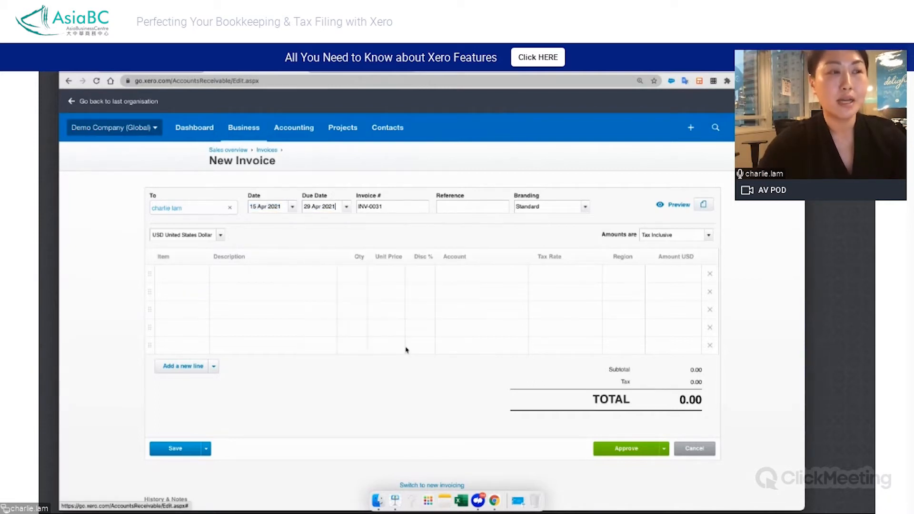
Add the item TSL - Black: T-Shirt Large Black to the first invoice line with a quantity of 10 and check its stock on hand
left_click(184, 273)
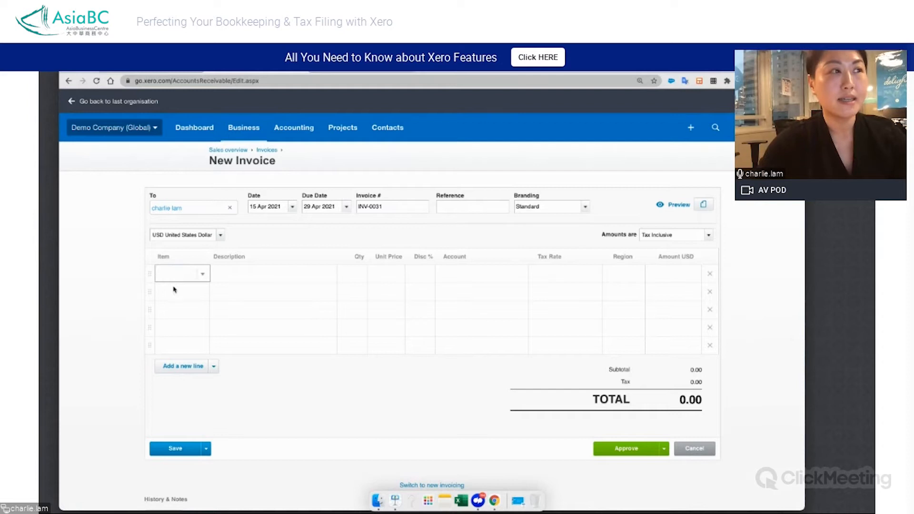
left_click(202, 274)
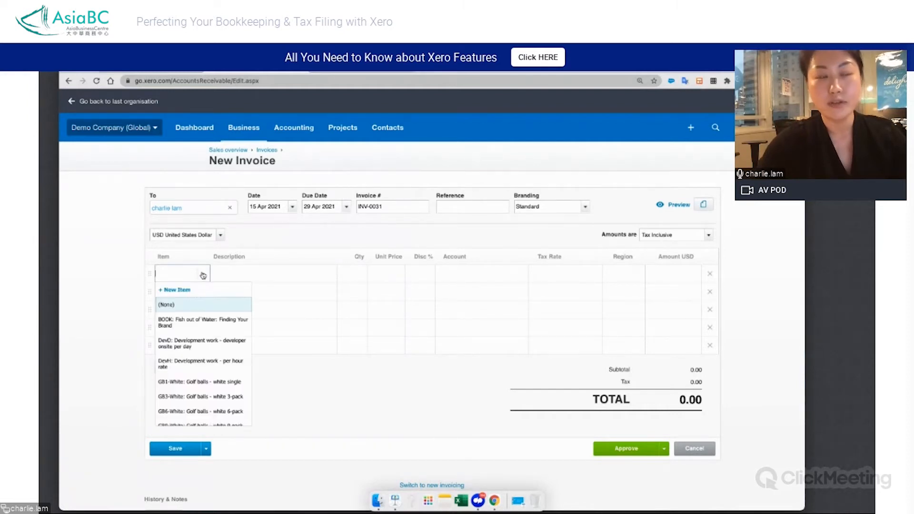
scroll(200, 368, "down", 5)
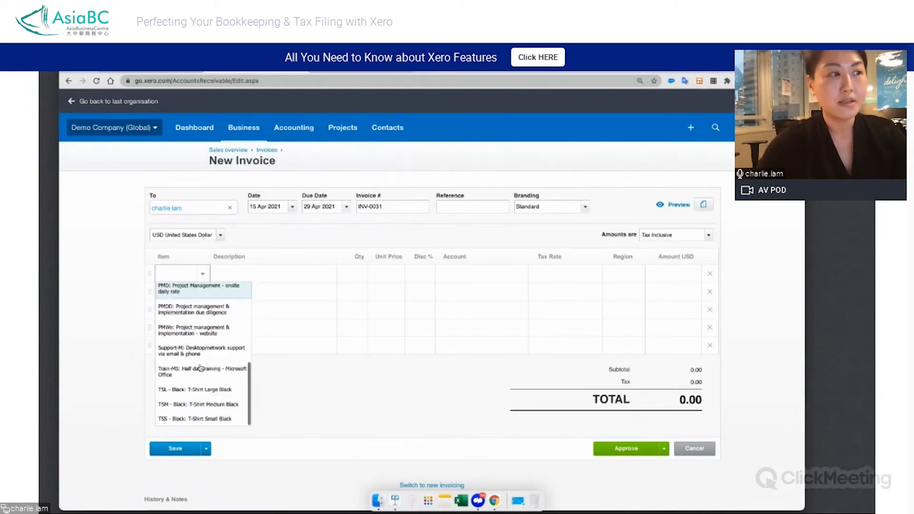
left_click(182, 390)
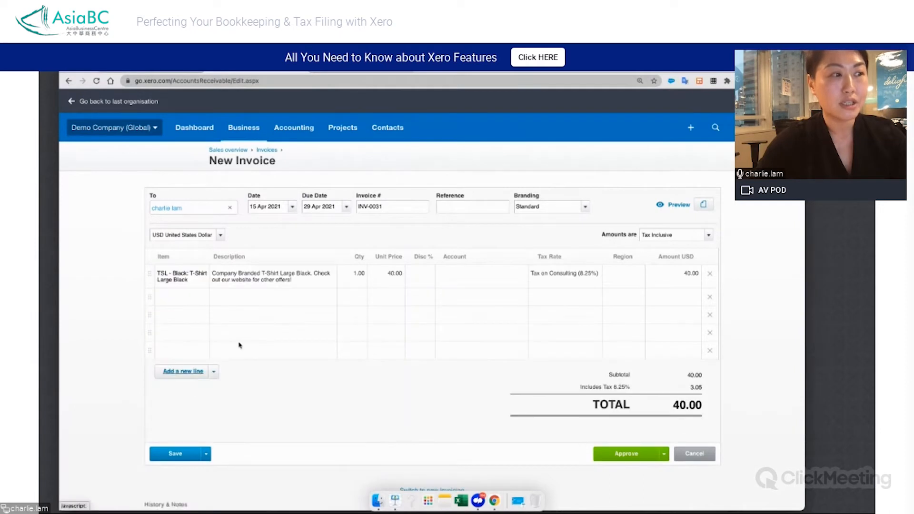
left_click(362, 275)
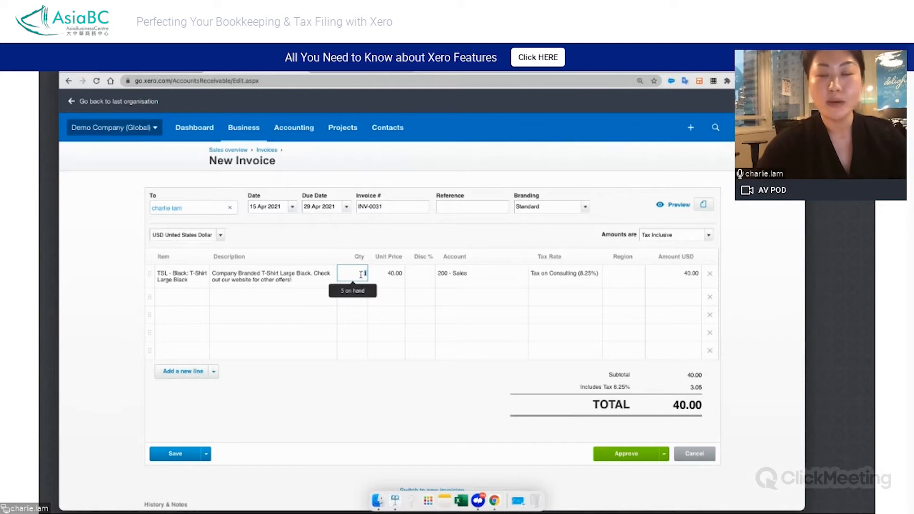
type("10")
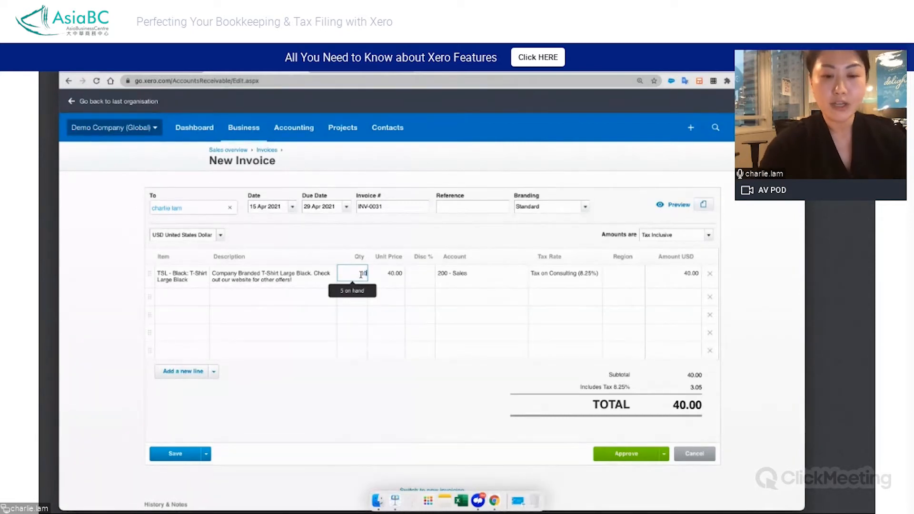
left_click(442, 320)
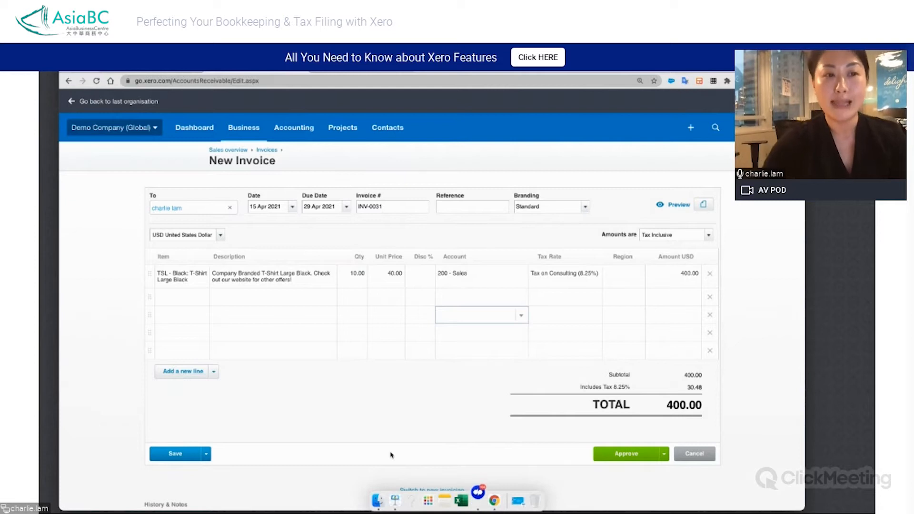
left_click(358, 274)
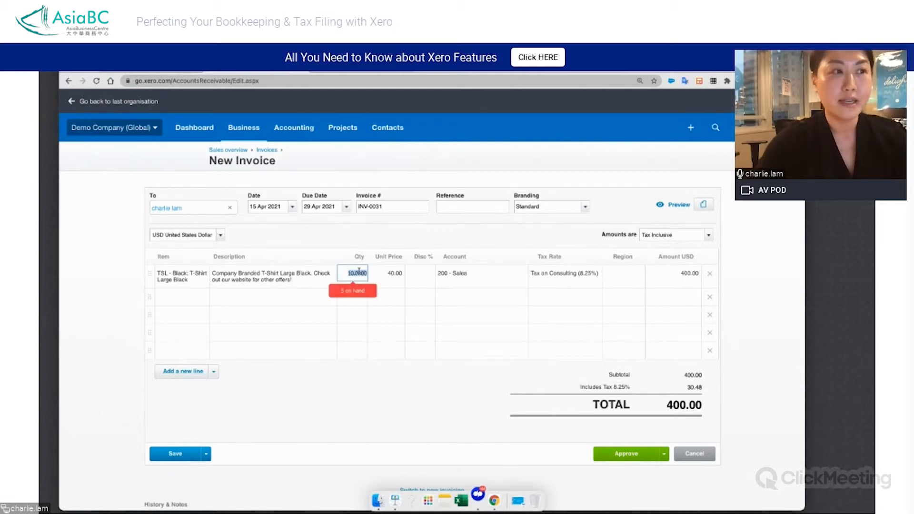
Set the T-Shirt Large Black line's quantity to 4 and approve the invoice
key("BackSpace")
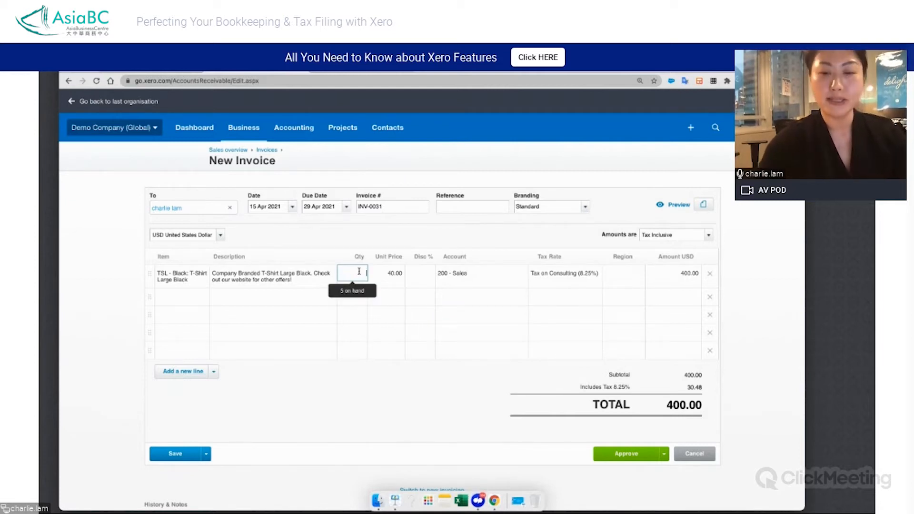
type("4")
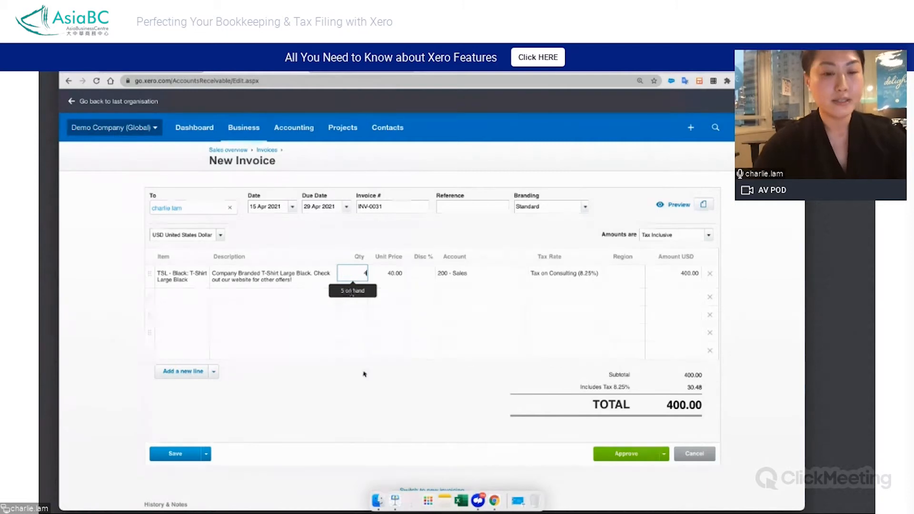
left_click(438, 409)
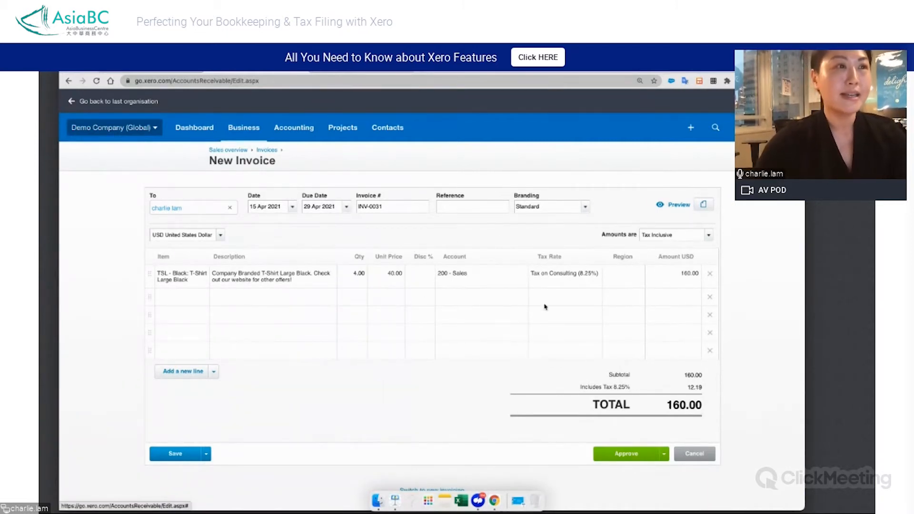
left_click(629, 454)
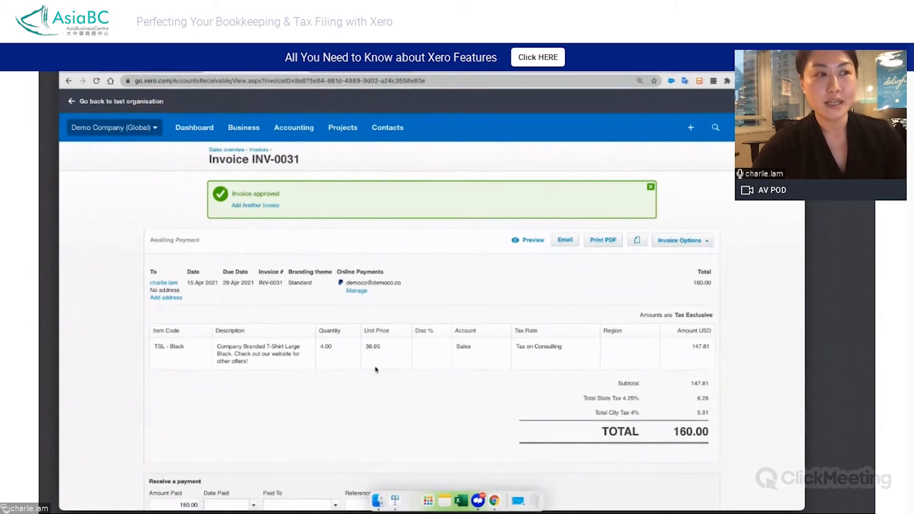
Reopen the approved invoice for editing, give the T-Shirt Large Black line a 50% discount and update the invoice
scroll(411, 399, "down", 5)
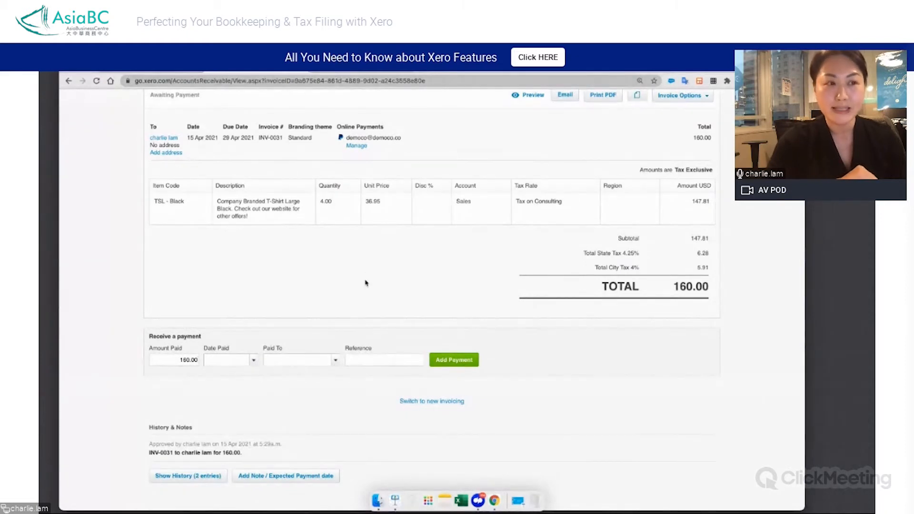
scroll(410, 261, "up", 3)
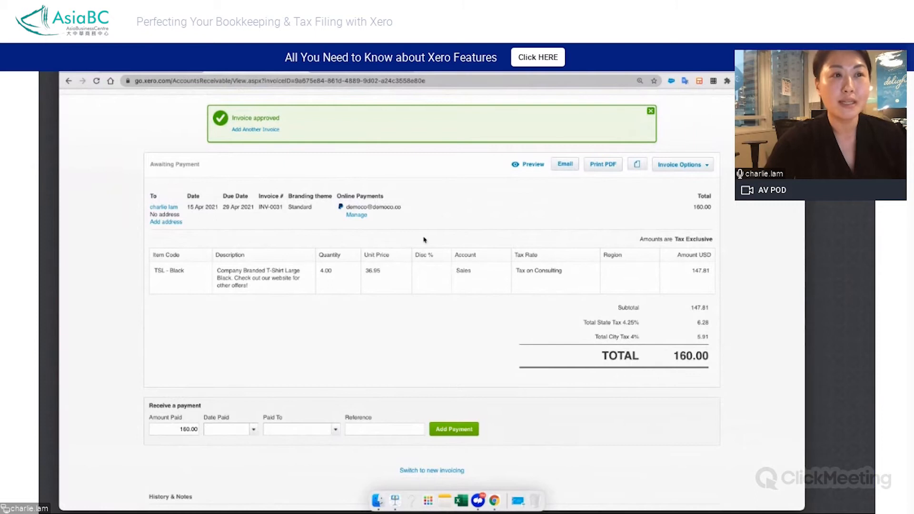
scroll(429, 276, "up", 2)
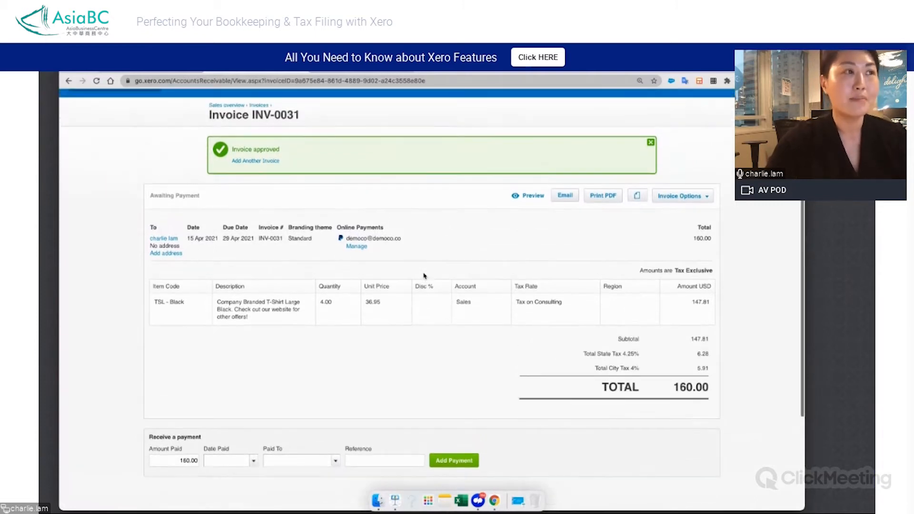
left_click(690, 215)
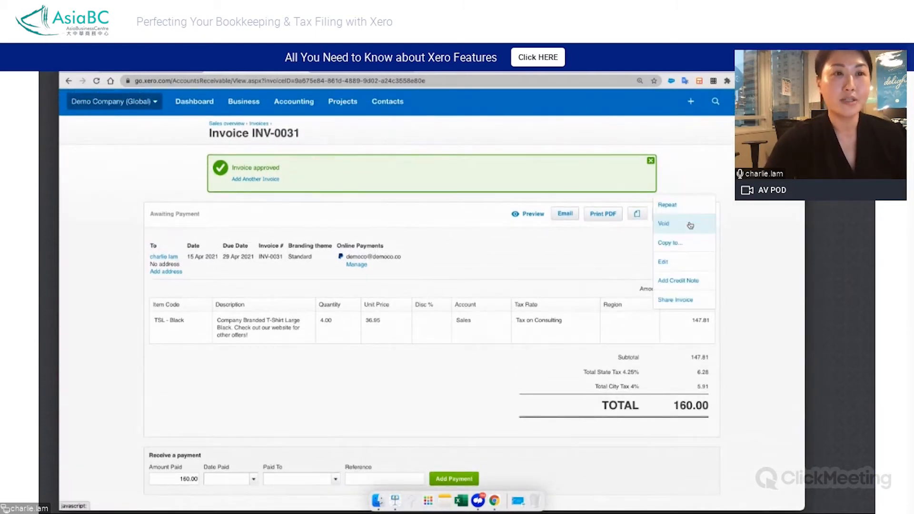
left_click(661, 262)
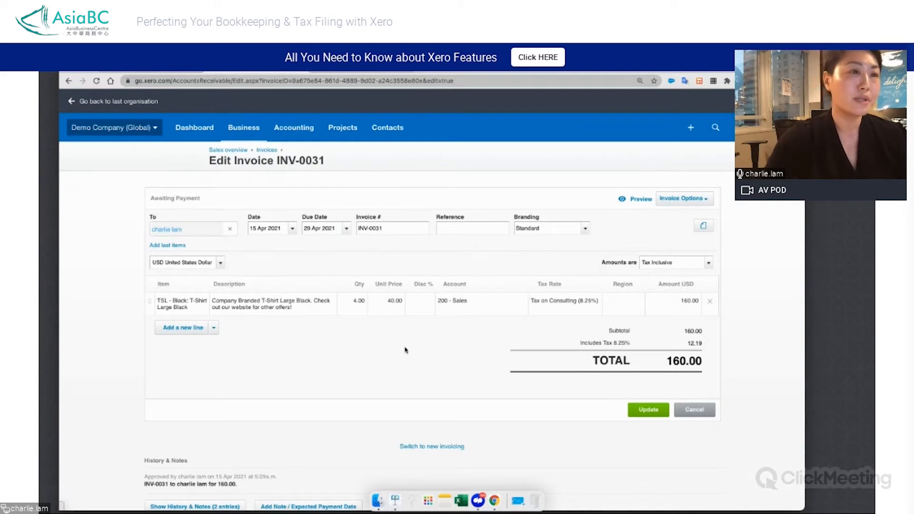
scroll(405, 351, "down", 1)
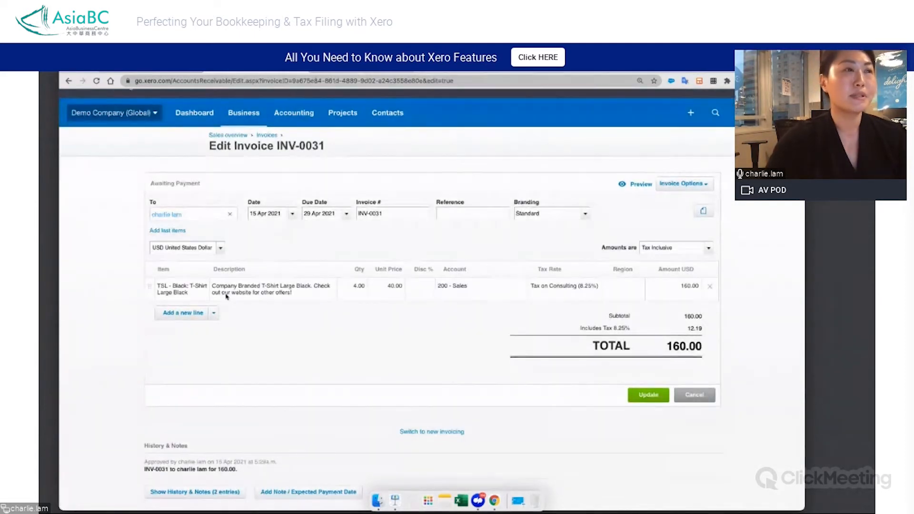
left_click(427, 286)
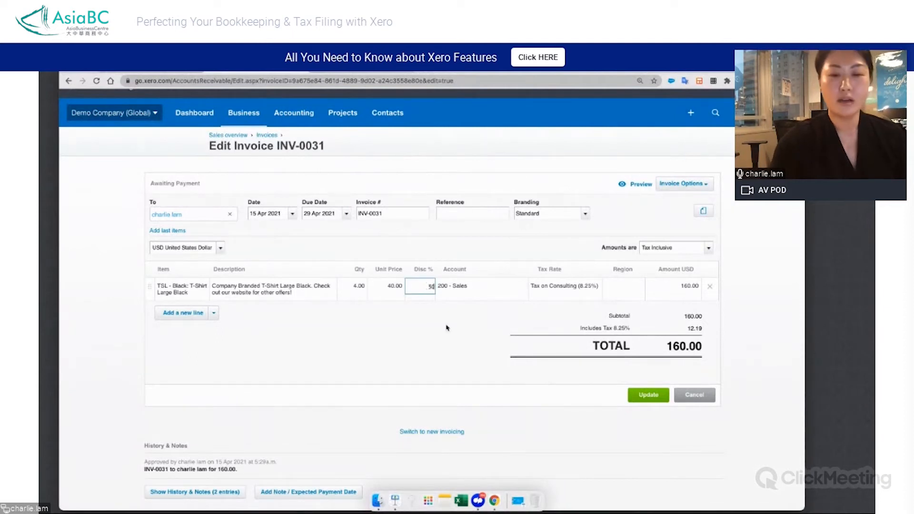
type("50")
left_click(648, 396)
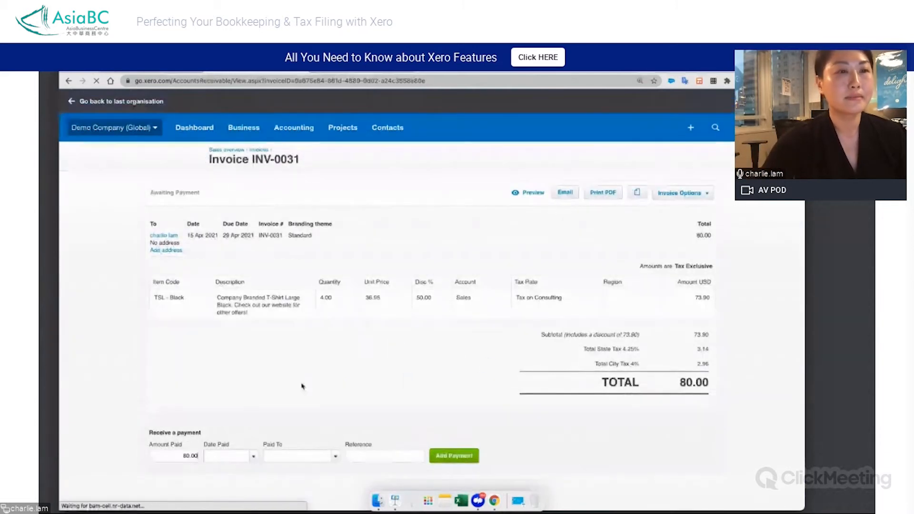
Show the invoice's history and review its change entries, then return to the dashboard
scroll(389, 370, "down", 3)
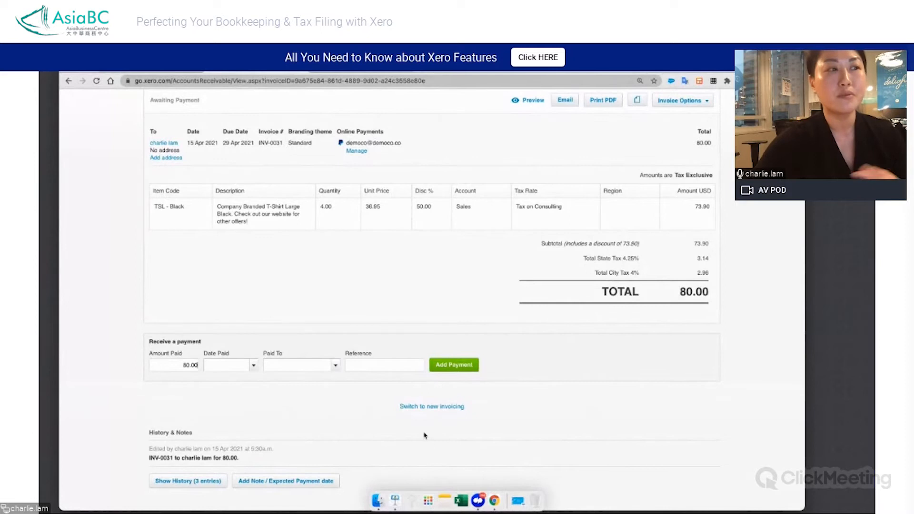
scroll(425, 436, "down", 2)
left_click(183, 448)
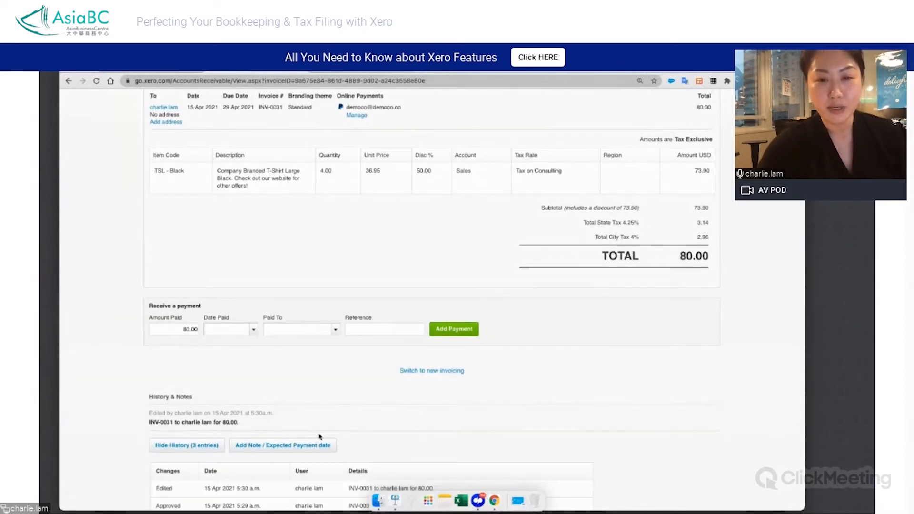
scroll(434, 411, "down", 4)
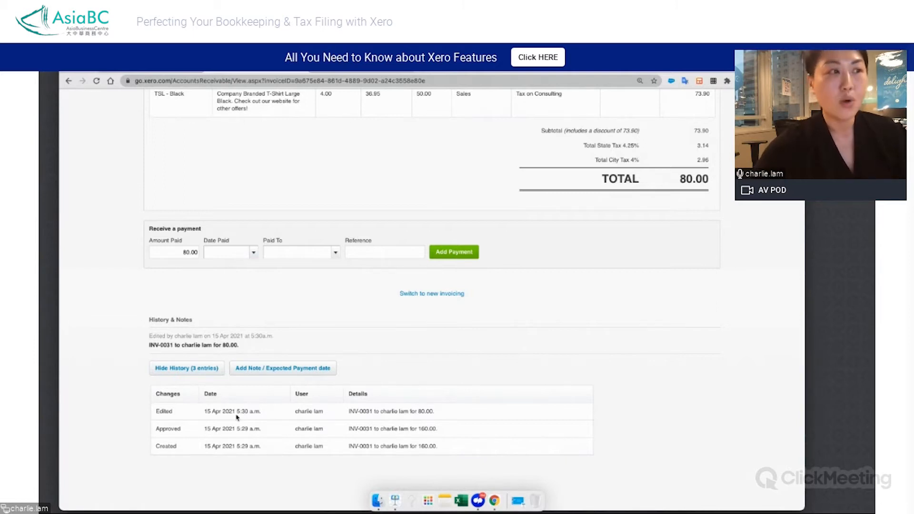
scroll(381, 324, "up", 3)
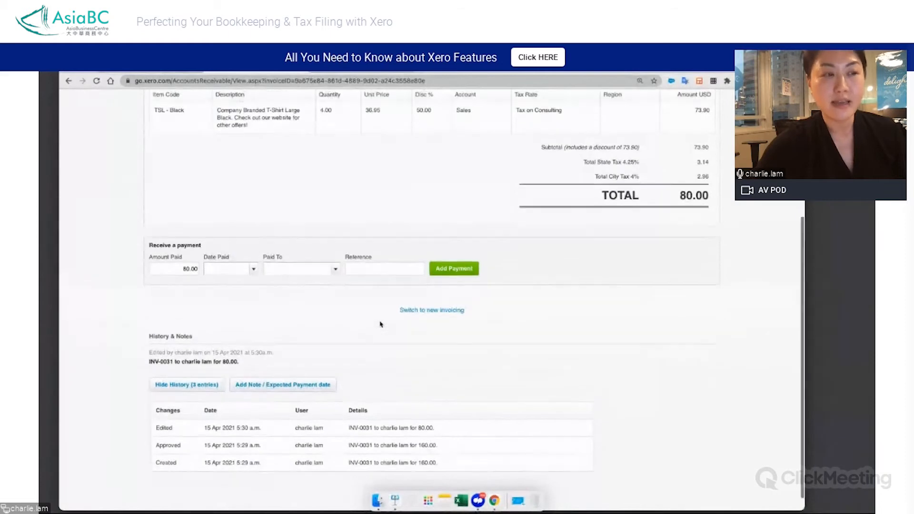
scroll(380, 324, "up", 3)
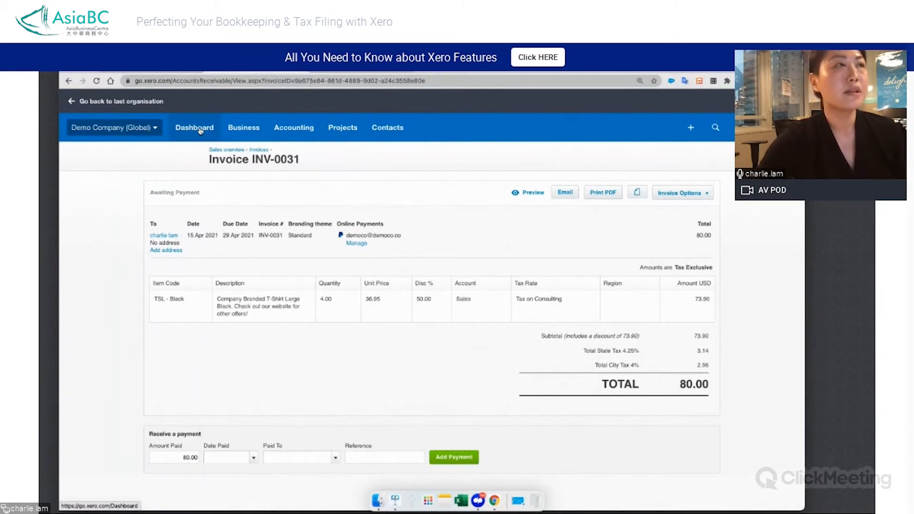
left_click(199, 129)
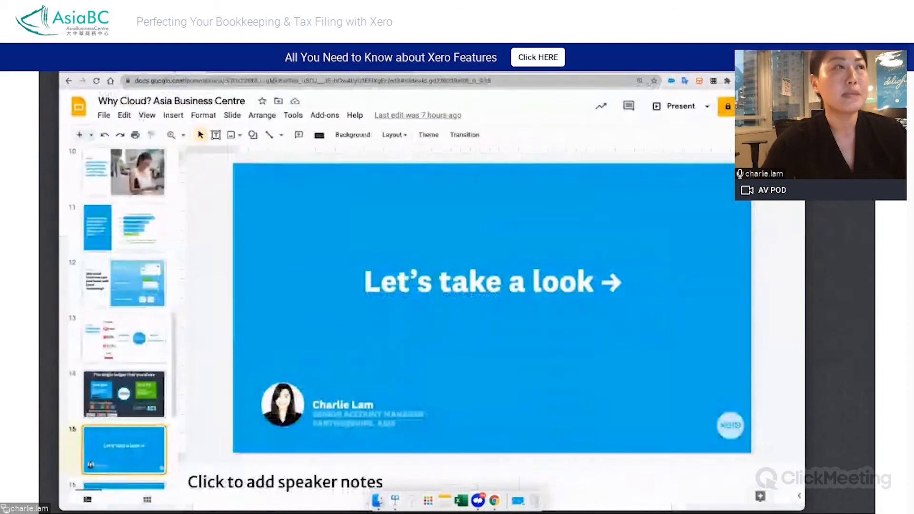
Switch to the Why Cloud? Asia Business Centre deck in Google Slides and start presenting from the Work with your Advisor slide
left_click(142, 68)
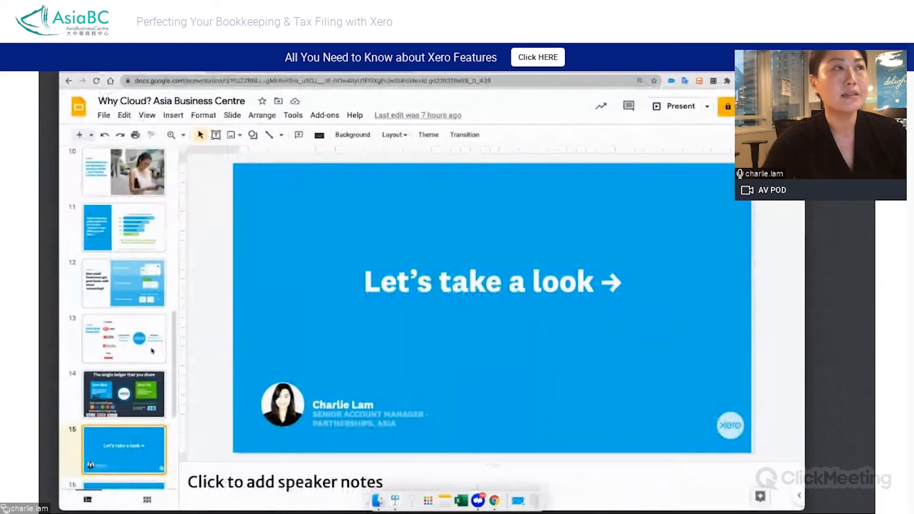
scroll(123, 429, "down", 3)
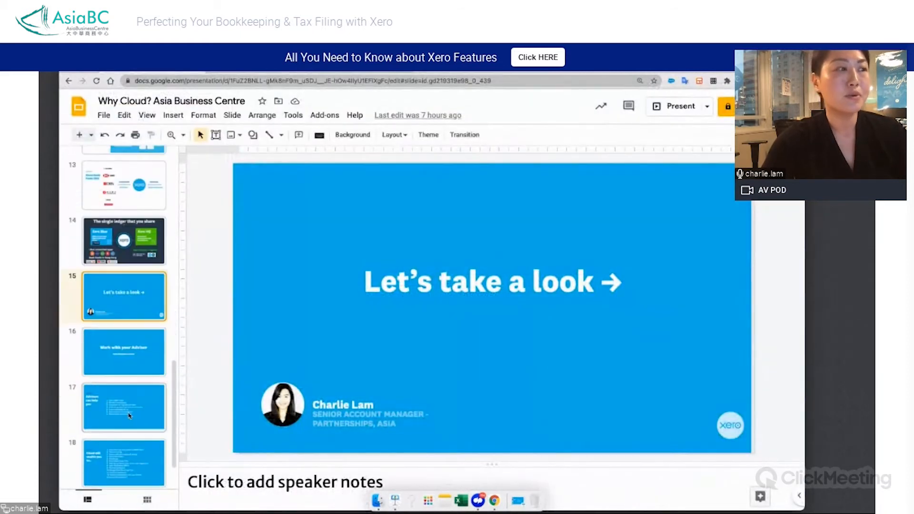
left_click(124, 358)
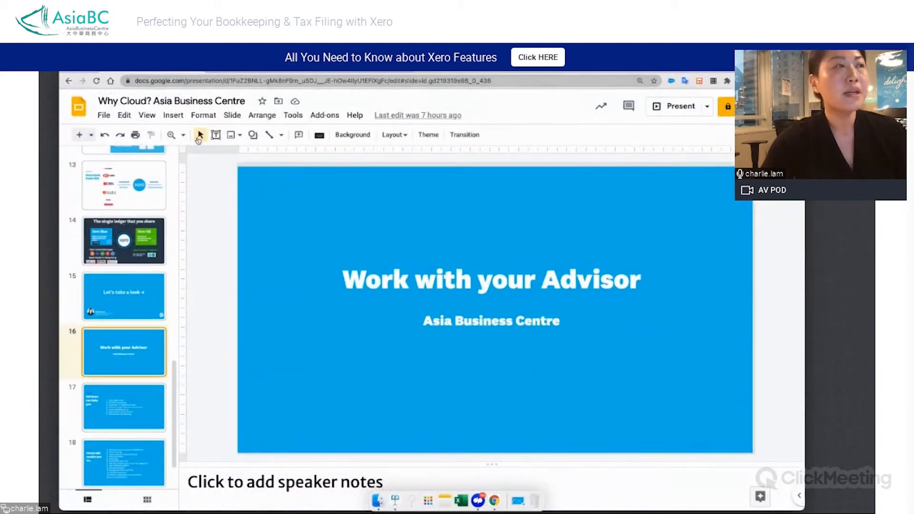
left_click(675, 106)
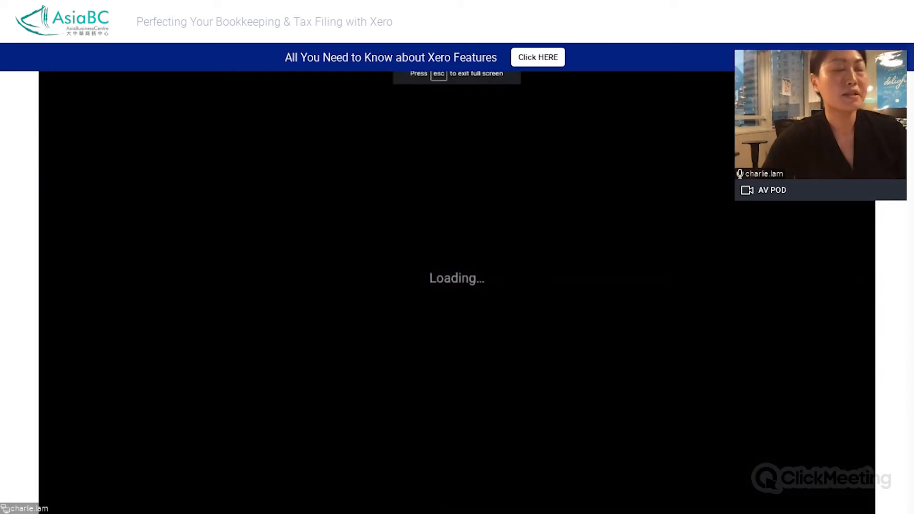